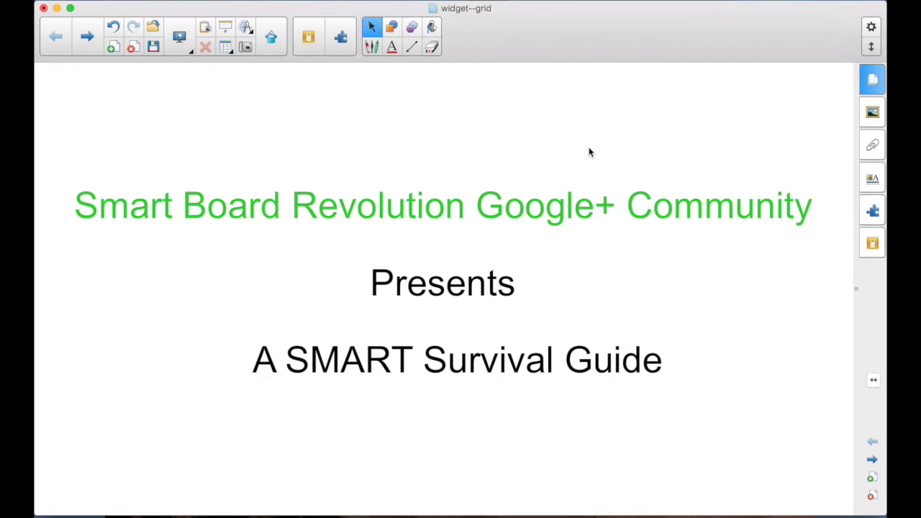
Step: Page forward three times, past 'The Clock Widget' slide, to the blank last page
{"action": "left_click", "coordinate": [872, 459]}
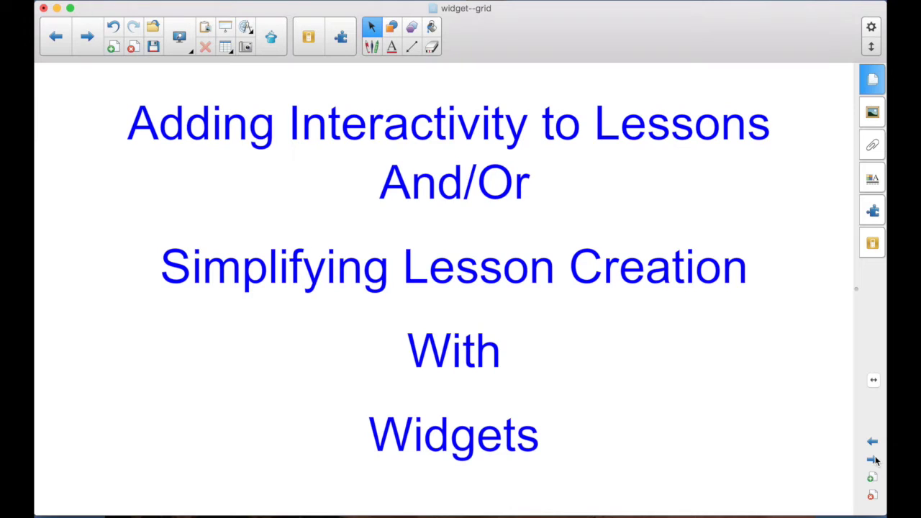
{"action": "left_click", "coordinate": [872, 459]}
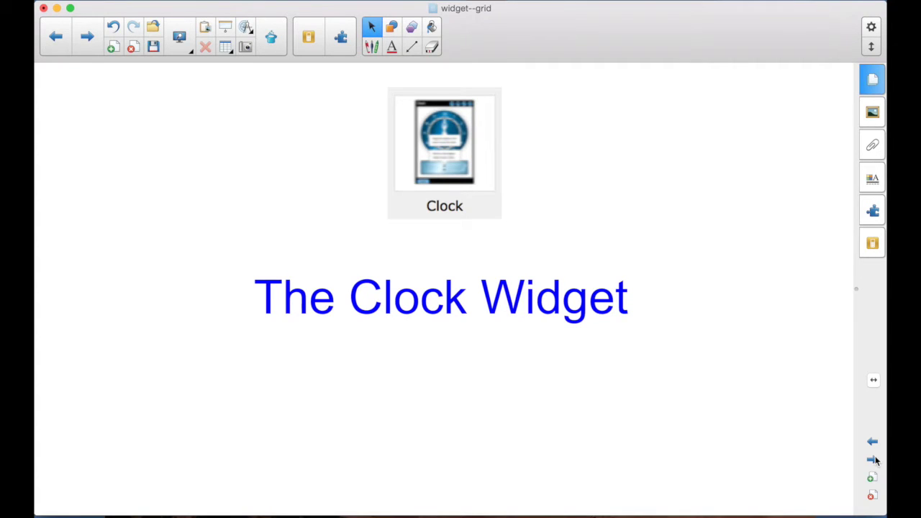
{"action": "left_click", "coordinate": [873, 460]}
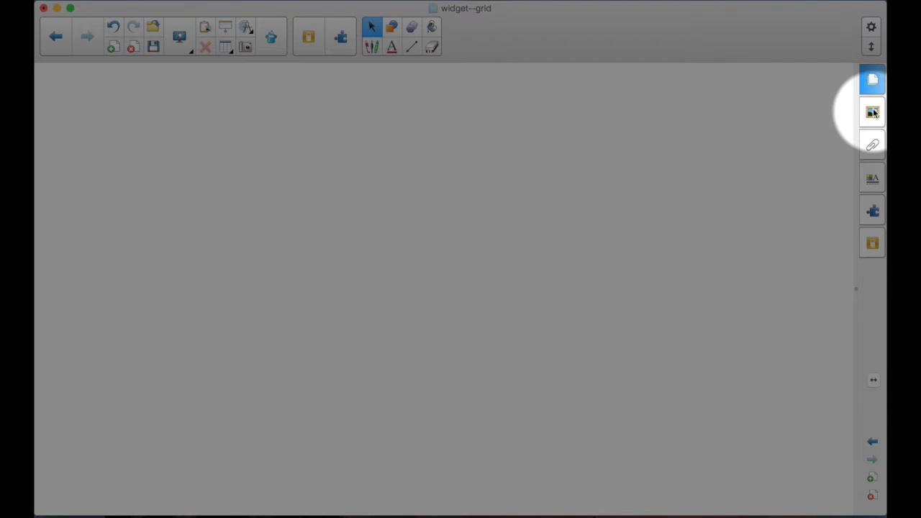
Step: Drag the Clock widget from the Gallery's widgets 0515 collection onto the blank page
{"action": "left_click", "coordinate": [873, 113]}
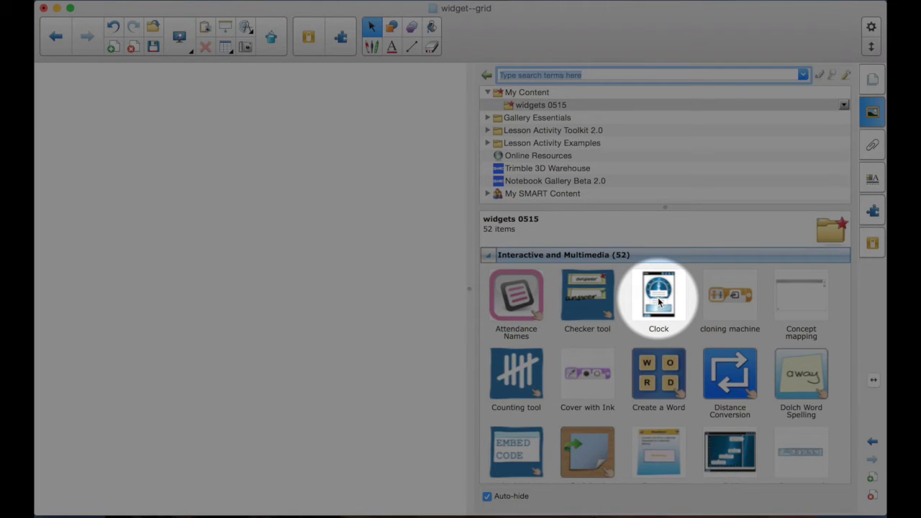
{"action": "left_click_drag", "start_coordinate": [658, 303], "coordinate": [390, 286]}
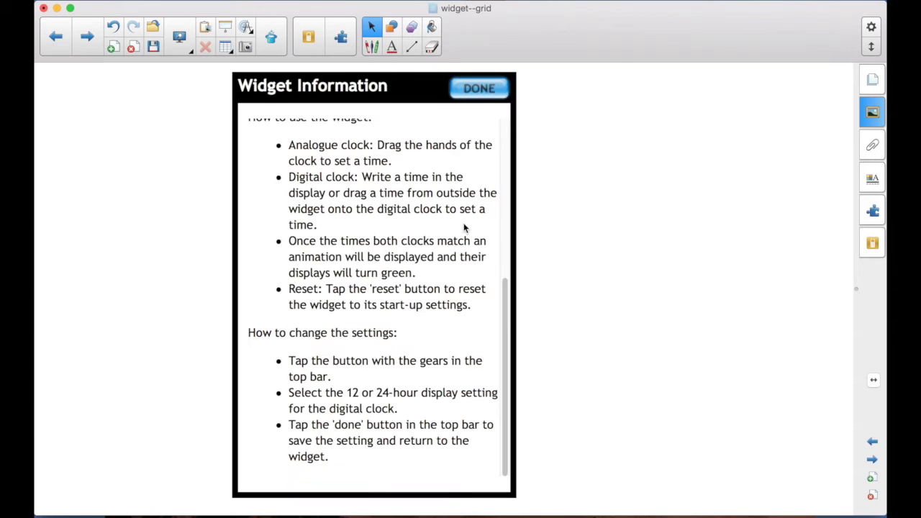
Step: Scroll the Widget Information text back to the top and go on to the clock settings
{"action": "scroll", "coordinate": [464, 228], "scroll_direction": "up", "scroll_amount": 10}
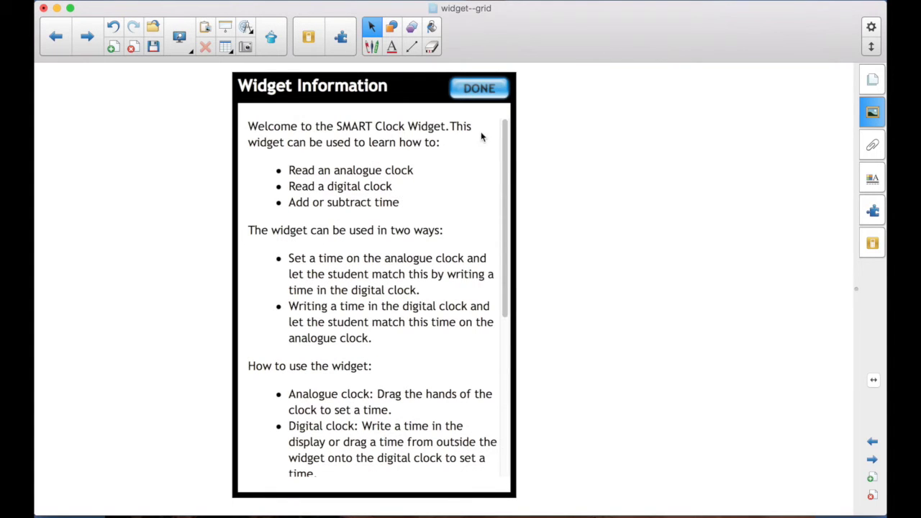
{"action": "left_click", "coordinate": [469, 90]}
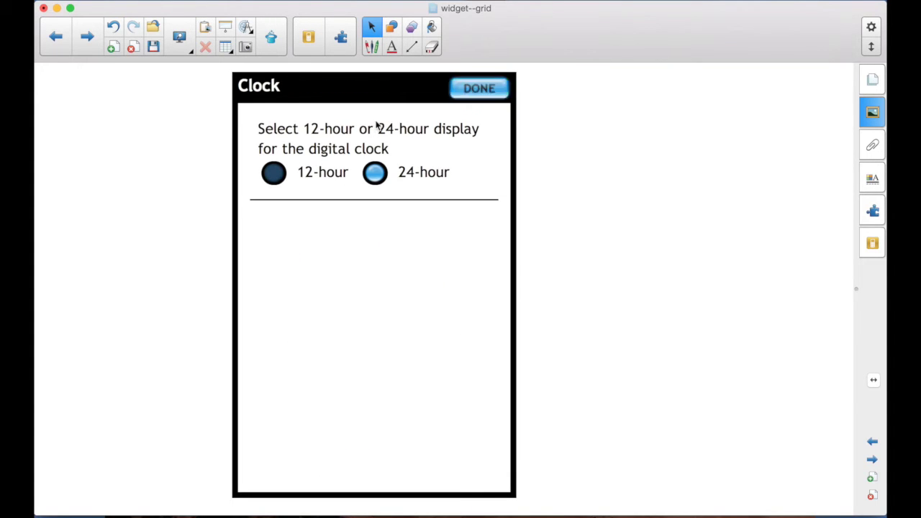
Step: Try 12-hour, settle on the 24-hour digital display, and return to the clock face
{"action": "left_click", "coordinate": [277, 175]}
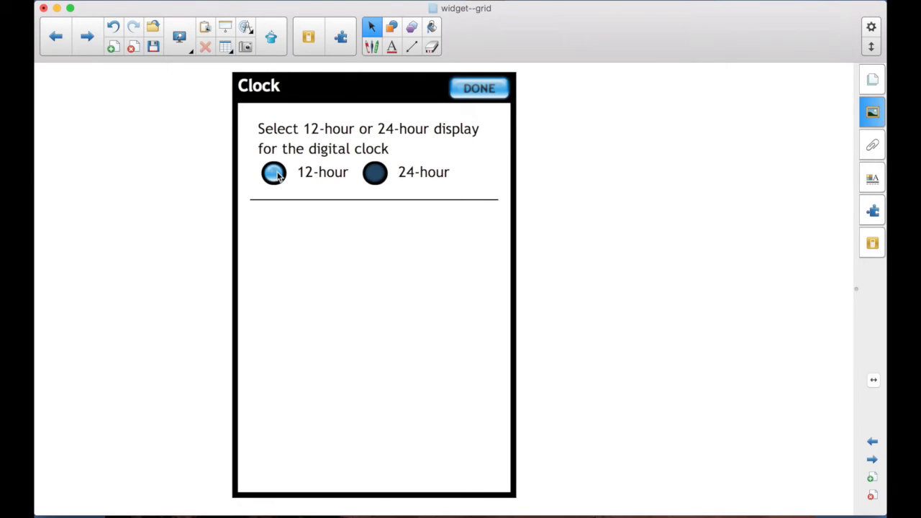
{"action": "left_click", "coordinate": [377, 178]}
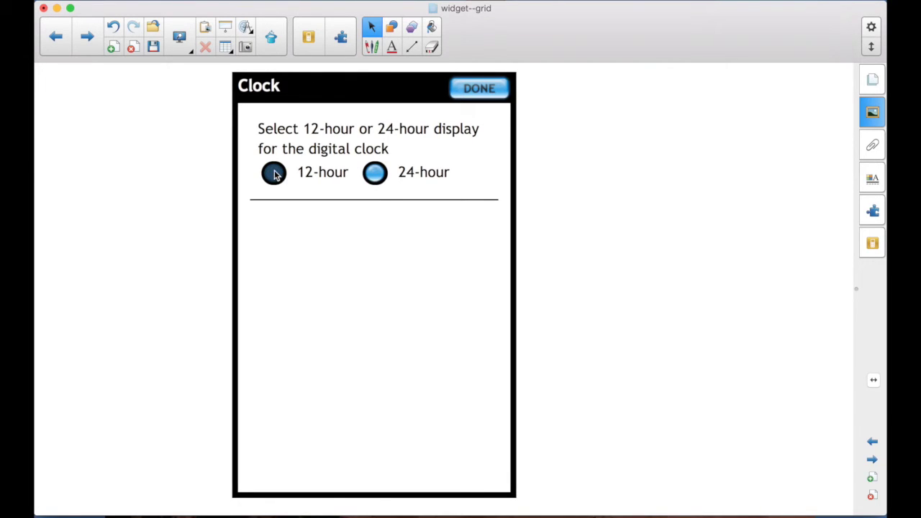
{"action": "left_click", "coordinate": [497, 90]}
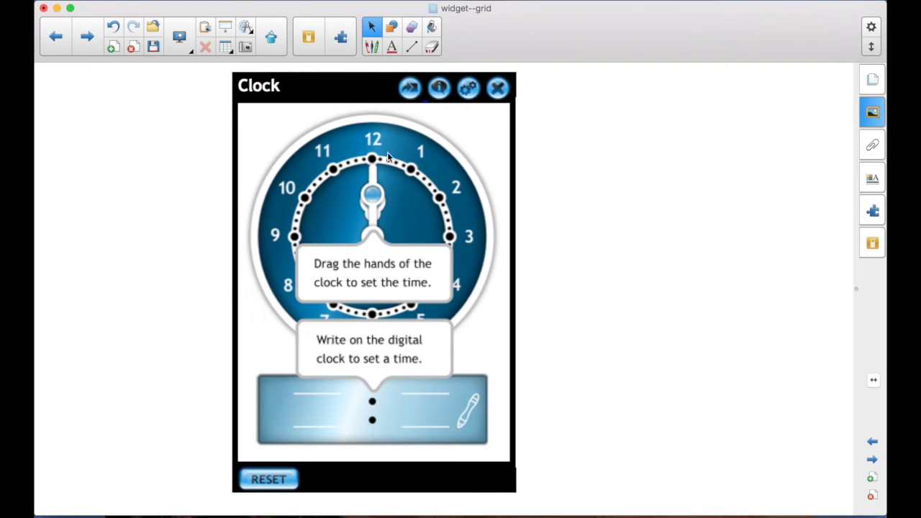
Step: Turn the clock hands toward ten and handwrite 10:02 in the digital display, erasing an extra digit
{"action": "left_click_drag", "start_coordinate": [372, 196], "coordinate": [349, 199]}
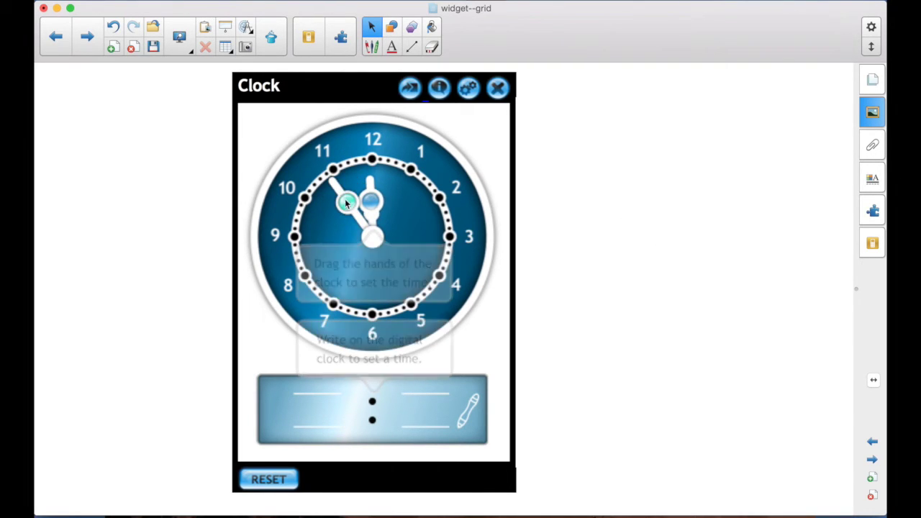
{"action": "left_click_drag", "start_coordinate": [350, 200], "coordinate": [411, 257]}
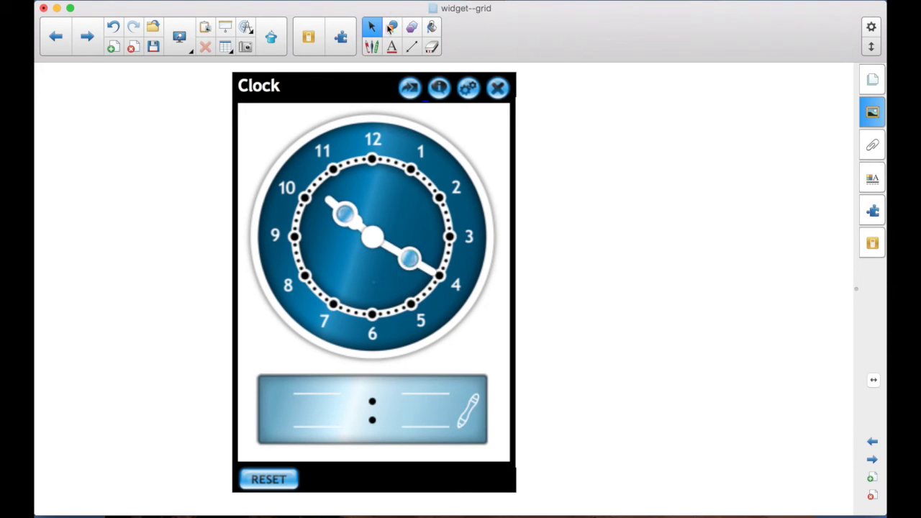
{"action": "left_click", "coordinate": [371, 47]}
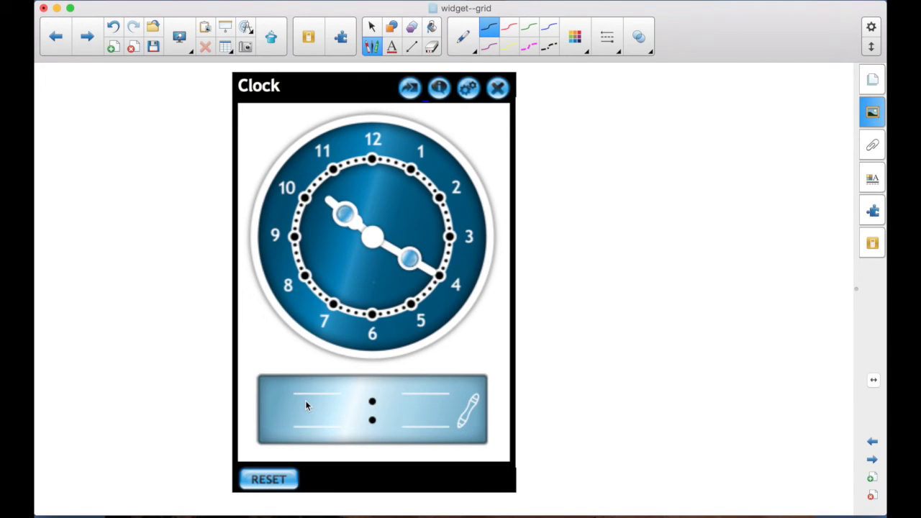
{"action": "mouse_move", "coordinate": [328, 405]}
{"action": "left_mouse_down"}
{"action": "mouse_move", "coordinate": [332, 425]}
{"action": "mouse_move", "coordinate": [322, 400]}
{"action": "left_mouse_up"}
{"action": "mouse_move", "coordinate": [410, 400]}
{"action": "left_mouse_down"}
{"action": "mouse_move", "coordinate": [434, 416]}
{"action": "mouse_move", "coordinate": [447, 404]}
{"action": "mouse_move", "coordinate": [436, 400]}
{"action": "mouse_move", "coordinate": [454, 404]}
{"action": "mouse_move", "coordinate": [439, 410]}
{"action": "left_mouse_up"}
{"action": "left_click", "coordinate": [432, 47]}
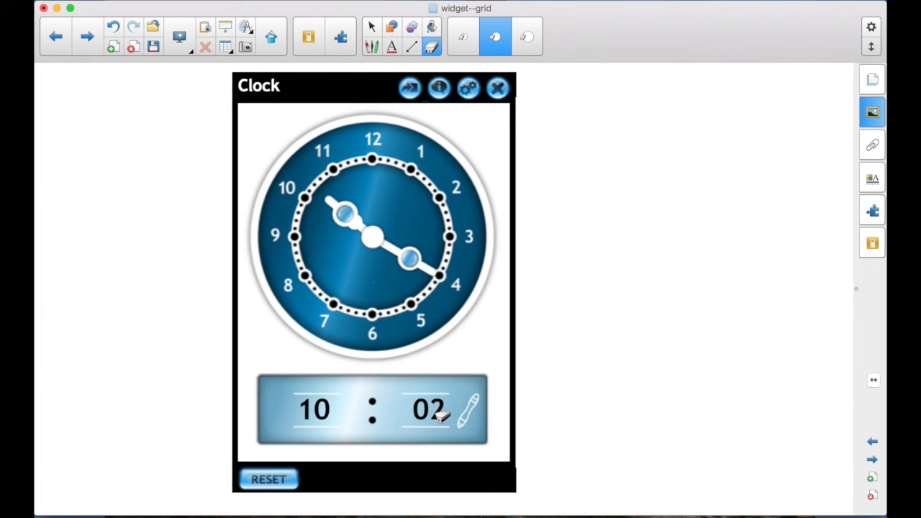
{"action": "key", "text": "super+f"}
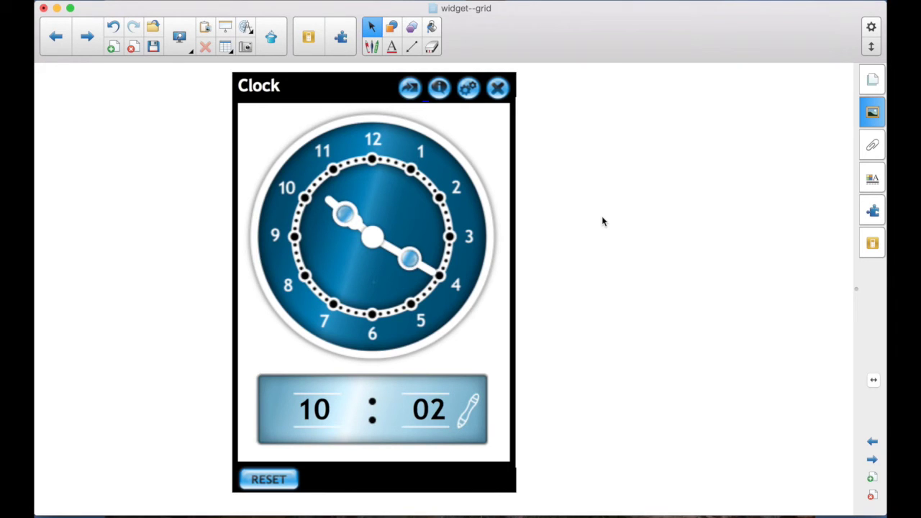
Step: Handwrite 10:20 with the Pen on an empty area of the page
{"action": "left_click", "coordinate": [372, 46]}
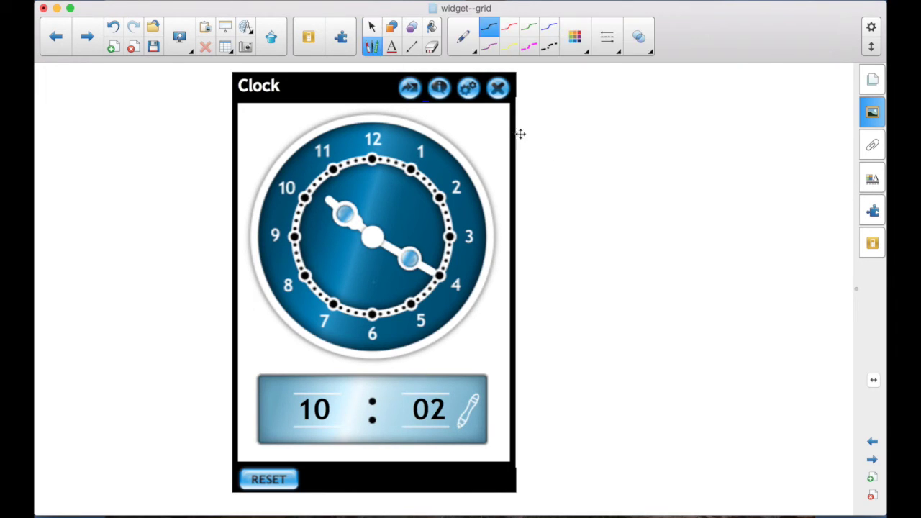
{"action": "left_click_drag", "start_coordinate": [587, 179], "coordinate": [585, 224]}
{"action": "mouse_move", "coordinate": [615, 183]}
{"action": "left_mouse_down"}
{"action": "mouse_move", "coordinate": [611, 215]}
{"action": "mouse_move", "coordinate": [624, 186]}
{"action": "mouse_move", "coordinate": [616, 181]}
{"action": "mouse_move", "coordinate": [682, 193]}
{"action": "mouse_move", "coordinate": [695, 217]}
{"action": "left_mouse_up"}
{"action": "left_click", "coordinate": [650, 195]}
{"action": "left_click", "coordinate": [650, 214]}
{"action": "mouse_move", "coordinate": [705, 186]}
{"action": "left_mouse_down"}
{"action": "mouse_move", "coordinate": [708, 208]}
{"action": "mouse_move", "coordinate": [705, 185]}
{"action": "left_mouse_up"}
{"action": "left_click", "coordinate": [371, 27]}
Step: Drag the 10:20 ink onto the clock display, then select and delete it
{"action": "left_click_drag", "start_coordinate": [603, 192], "coordinate": [308, 432]}
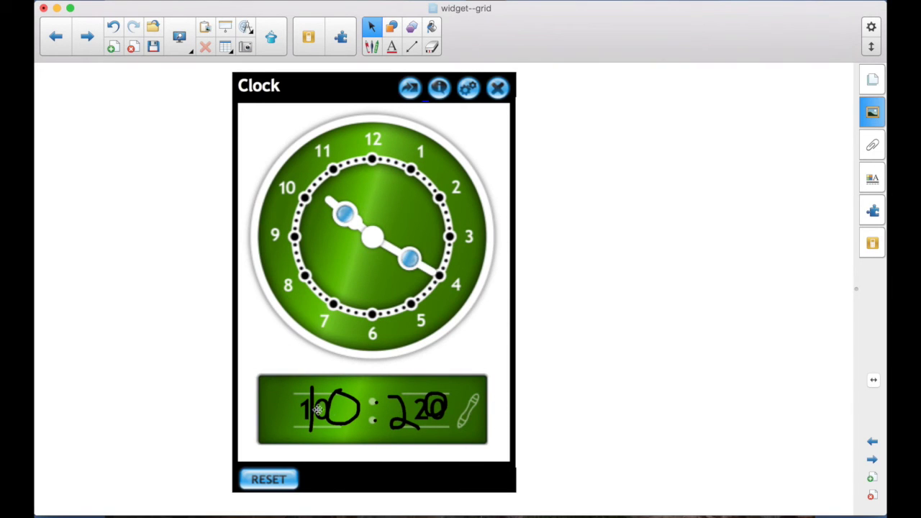
{"action": "left_click", "coordinate": [355, 407]}
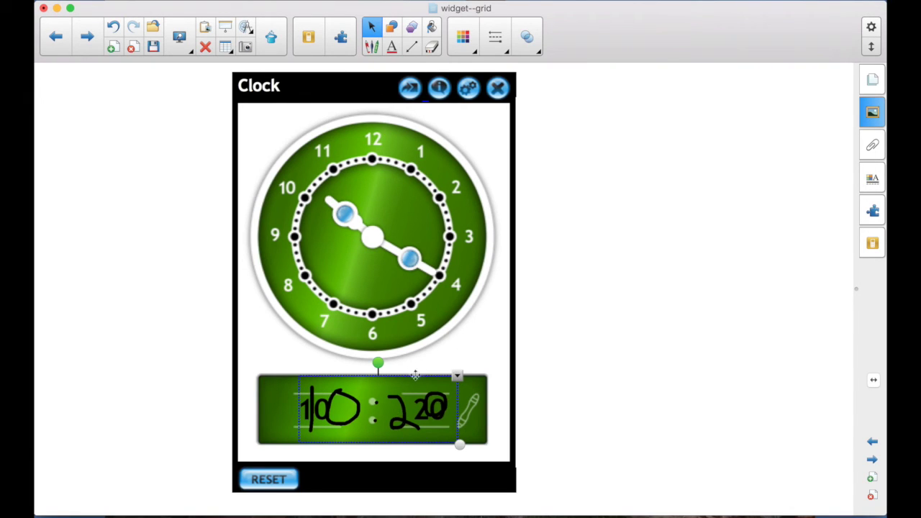
{"action": "left_click", "coordinate": [206, 48]}
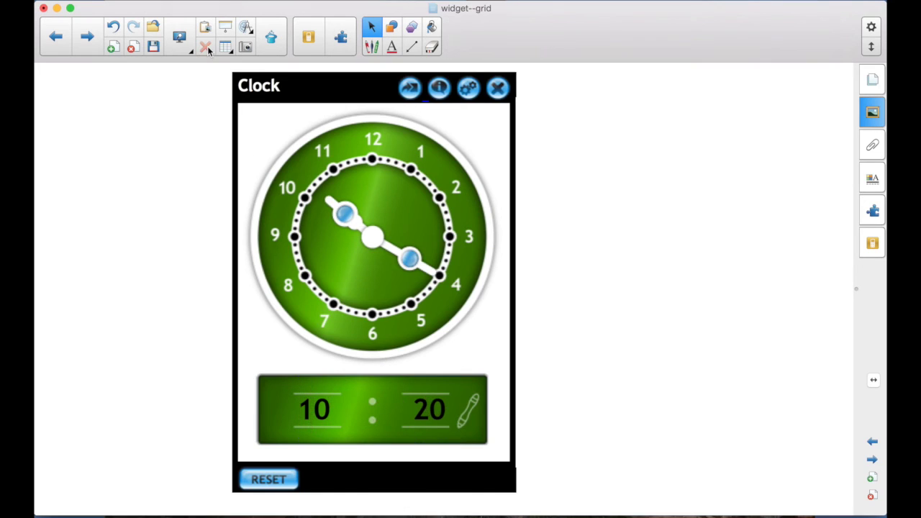
Step: Reset the clock, drop a typed 12:25 text box onto its display, then delete the box
{"action": "left_click", "coordinate": [282, 486]}
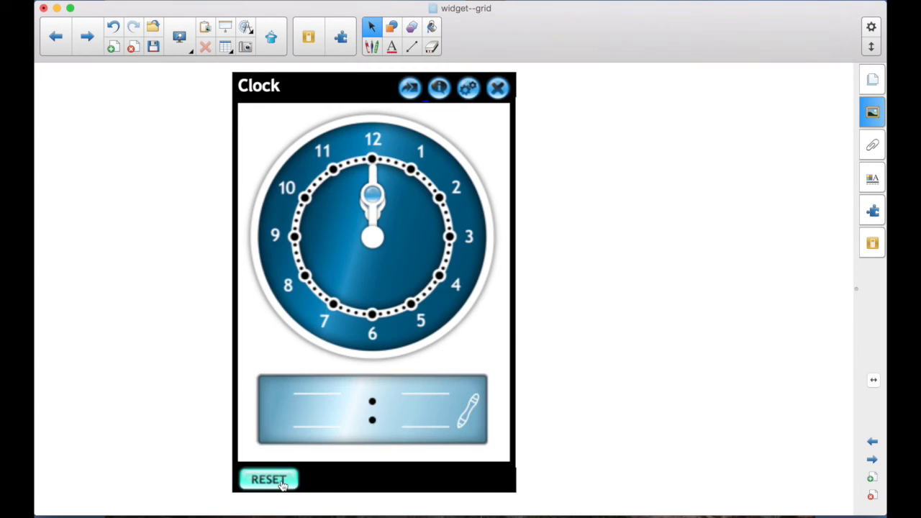
{"action": "left_click", "coordinate": [634, 230]}
{"action": "type", "text": "12:25"}
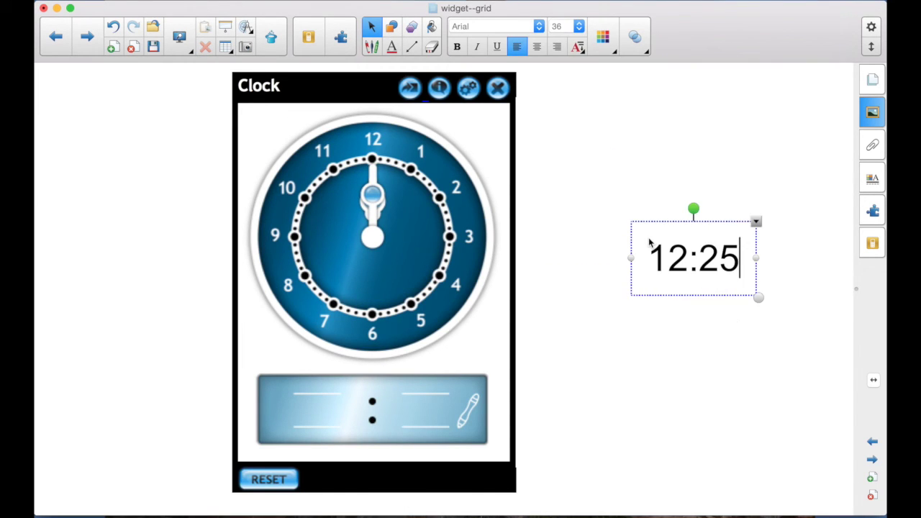
{"action": "left_click_drag", "start_coordinate": [650, 243], "coordinate": [372, 422]}
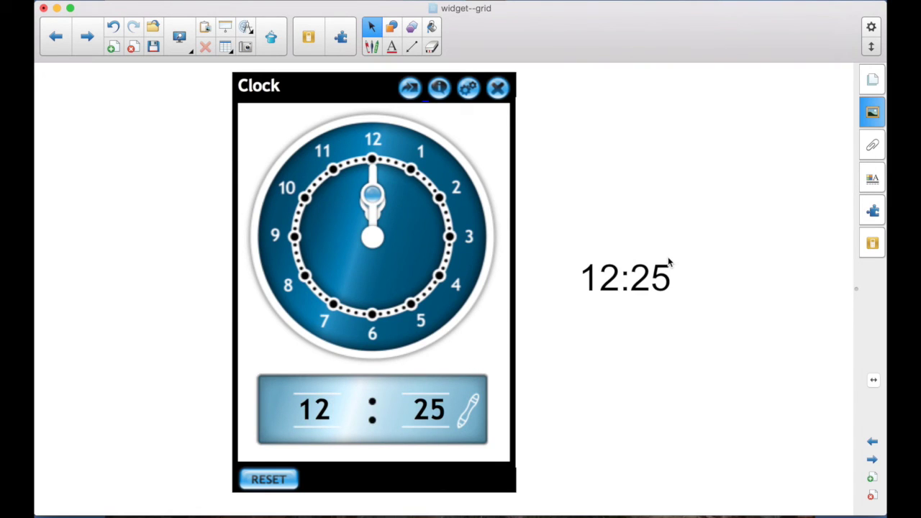
{"action": "left_click", "coordinate": [633, 284]}
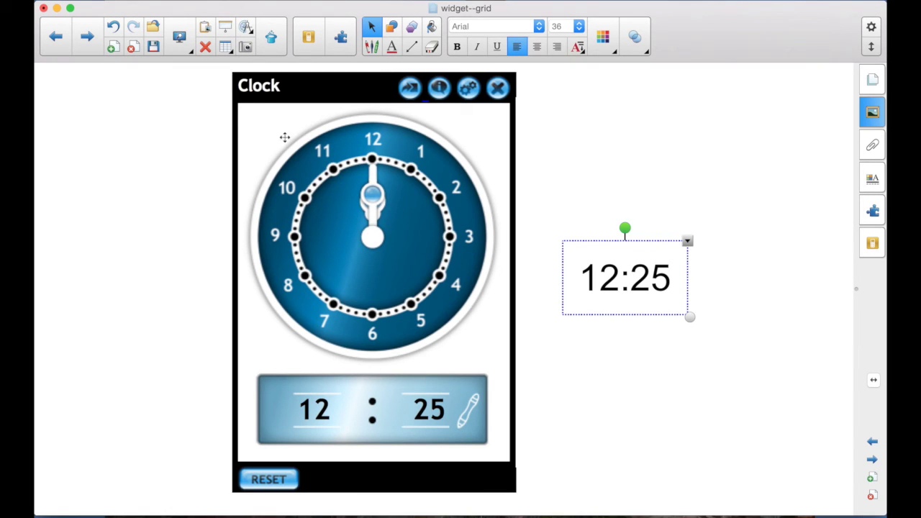
{"action": "left_click", "coordinate": [205, 47]}
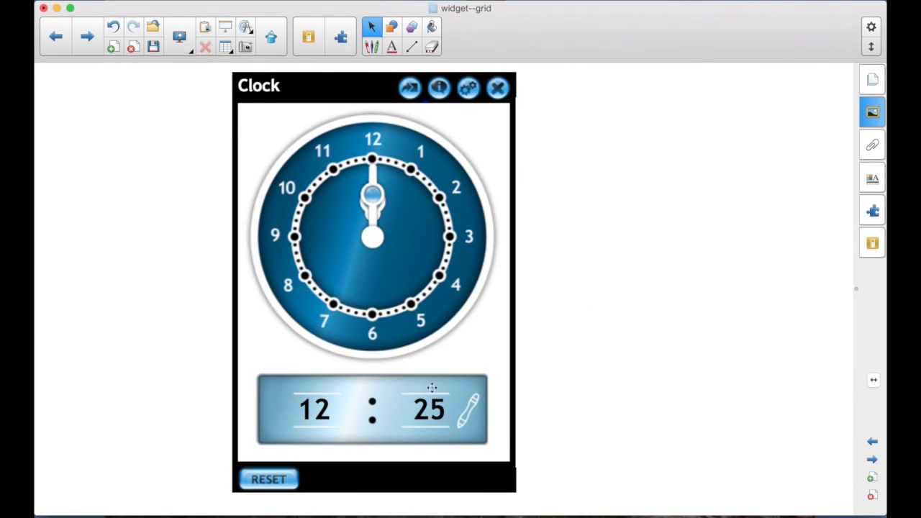
Step: Turn the minute hand and drop typed 10:01 text onto the clock's digital display
{"action": "left_click_drag", "start_coordinate": [374, 193], "coordinate": [405, 295]}
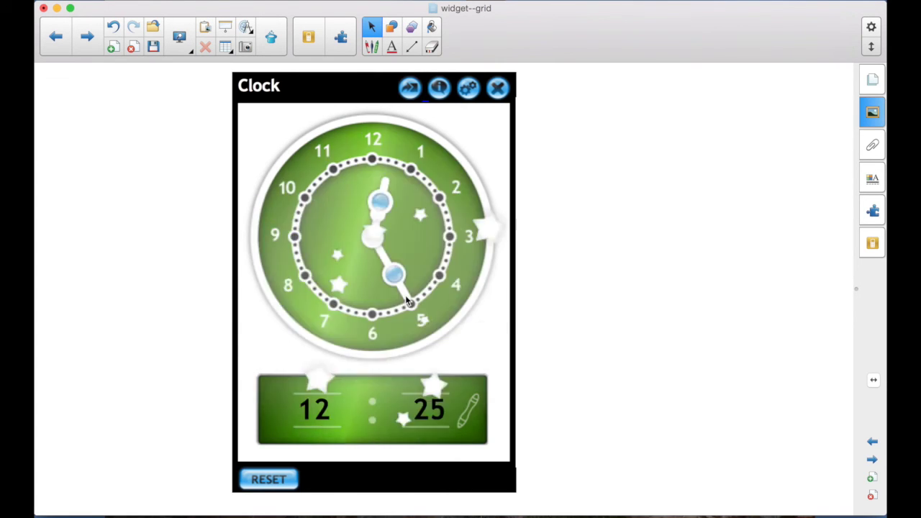
{"action": "type", "text": "10:01"}
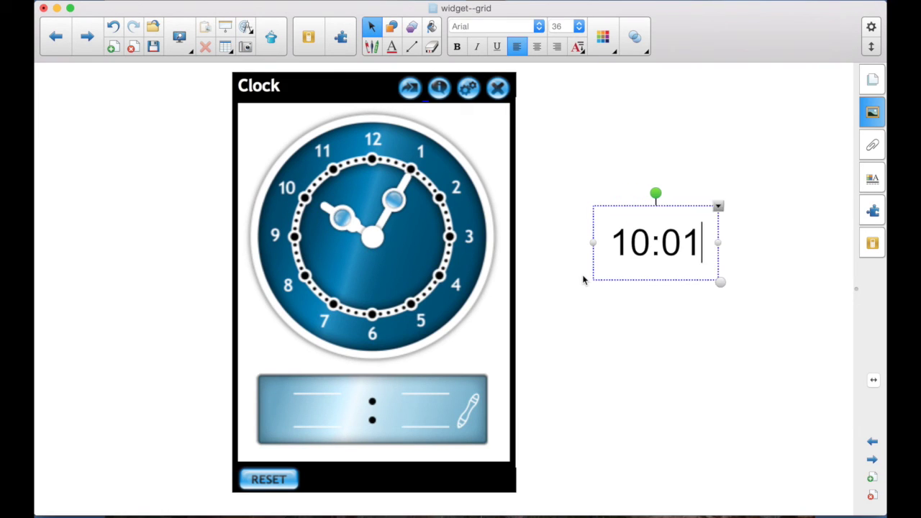
{"action": "left_click_drag", "start_coordinate": [630, 242], "coordinate": [315, 460]}
{"action": "left_click", "coordinate": [390, 411]}
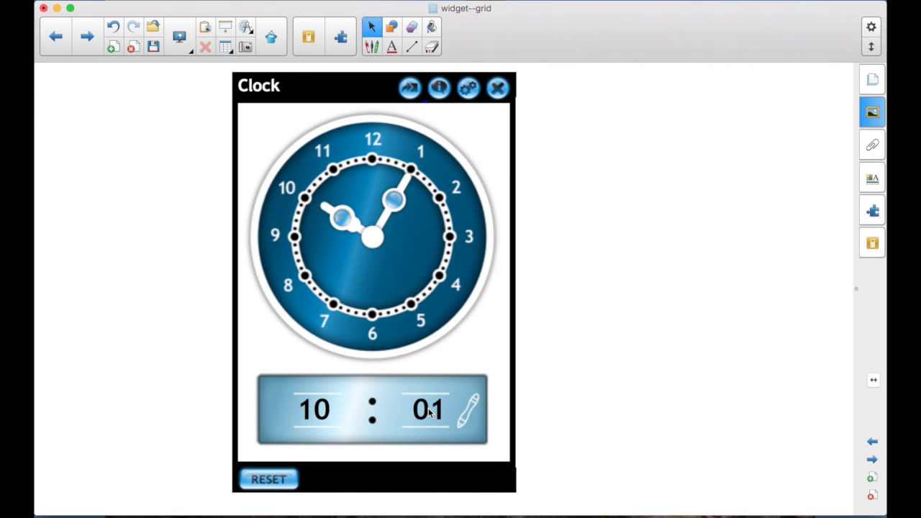
Step: Drop typed 10:05 text onto the display so it reads 10:05, then begin handwriting 10
{"action": "left_click_drag", "start_coordinate": [429, 412], "coordinate": [592, 224]}
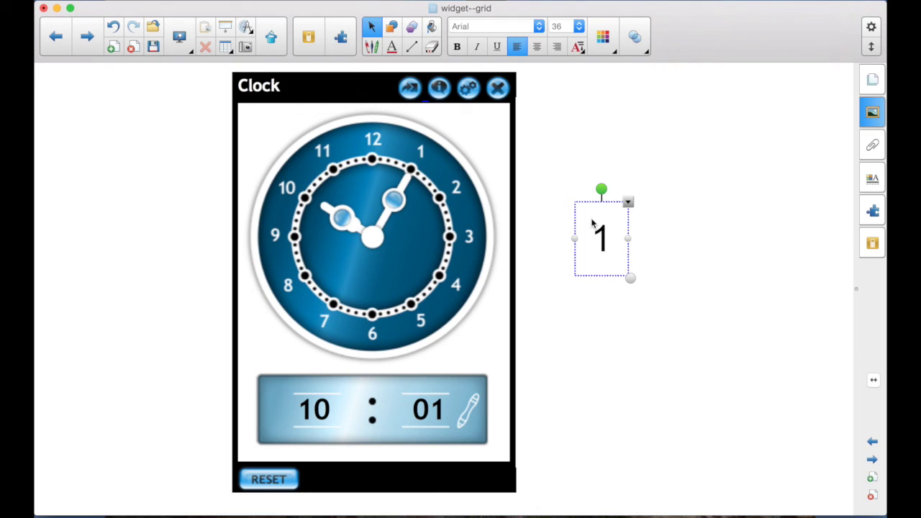
{"action": "type", "text": "0:05"}
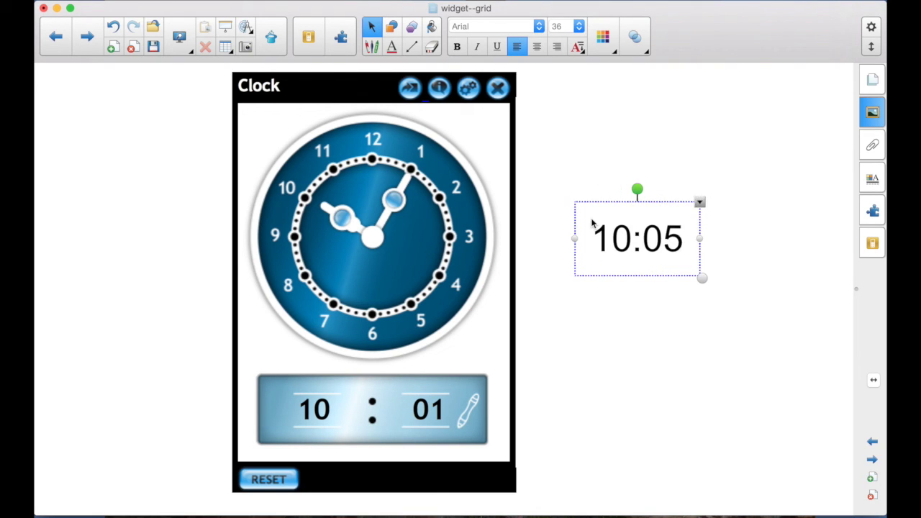
{"action": "left_click_drag", "start_coordinate": [654, 267], "coordinate": [369, 424]}
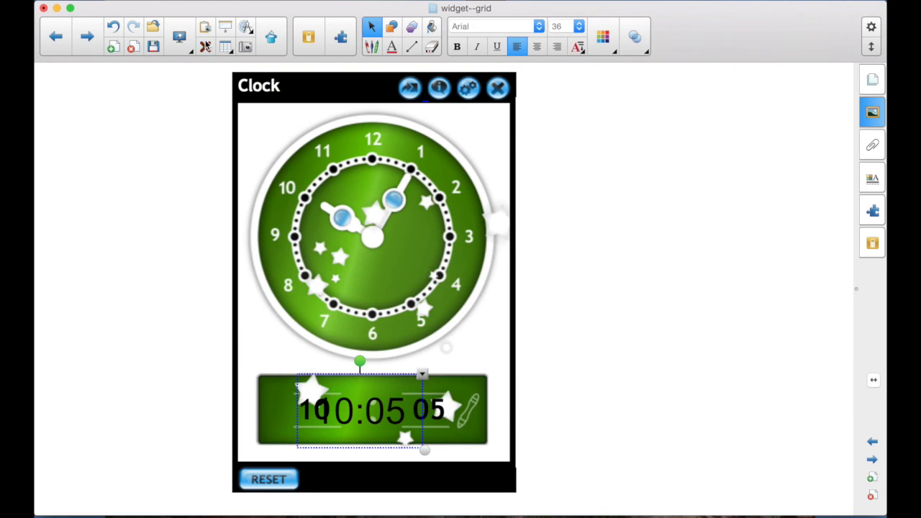
{"action": "mouse_move", "coordinate": [597, 127]}
{"action": "left_mouse_down"}
{"action": "mouse_move", "coordinate": [596, 176]}
{"action": "mouse_move", "coordinate": [644, 140]}
{"action": "mouse_move", "coordinate": [620, 129]}
{"action": "left_mouse_up"}
Step: Finish handwriting 10:08 and drag it onto the display, which stays 10:05 and turns green
{"action": "left_click", "coordinate": [657, 140]}
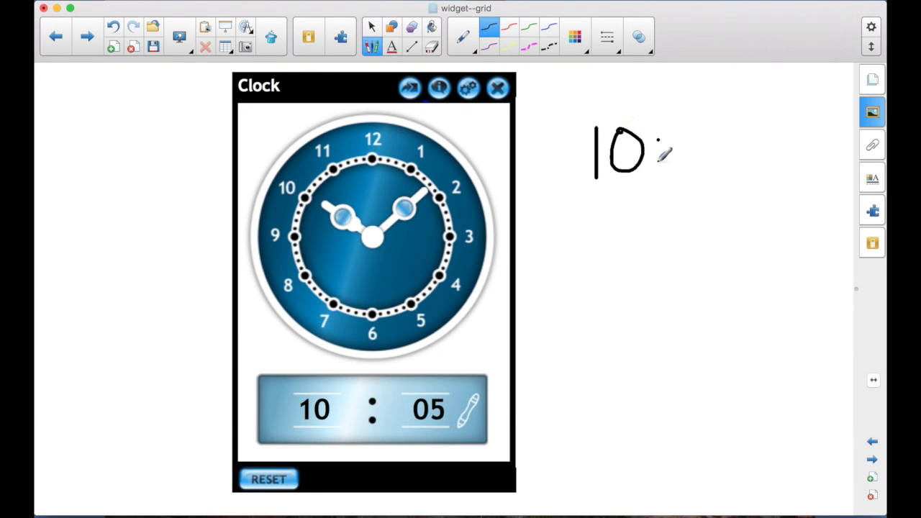
{"action": "left_click", "coordinate": [657, 160]}
{"action": "left_click_drag", "start_coordinate": [692, 138], "coordinate": [733, 151]}
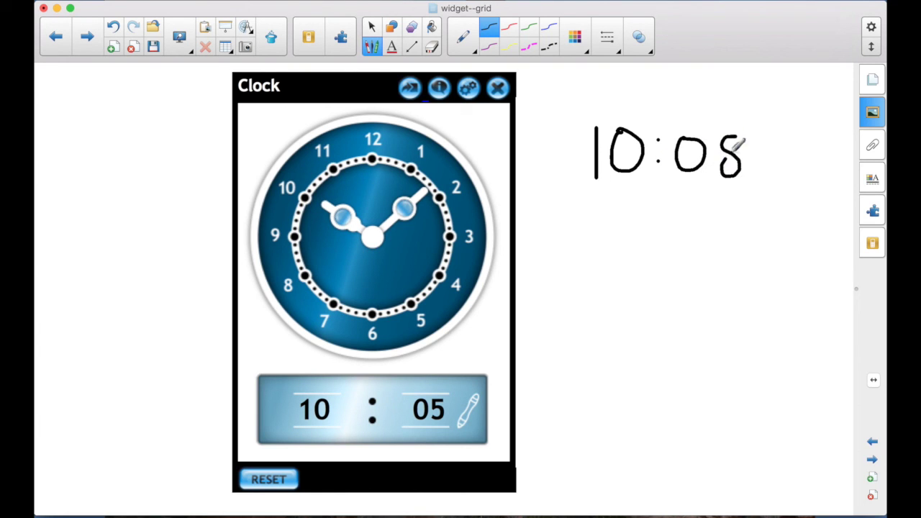
{"action": "left_click", "coordinate": [371, 27]}
{"action": "left_click_drag", "start_coordinate": [638, 164], "coordinate": [346, 425]}
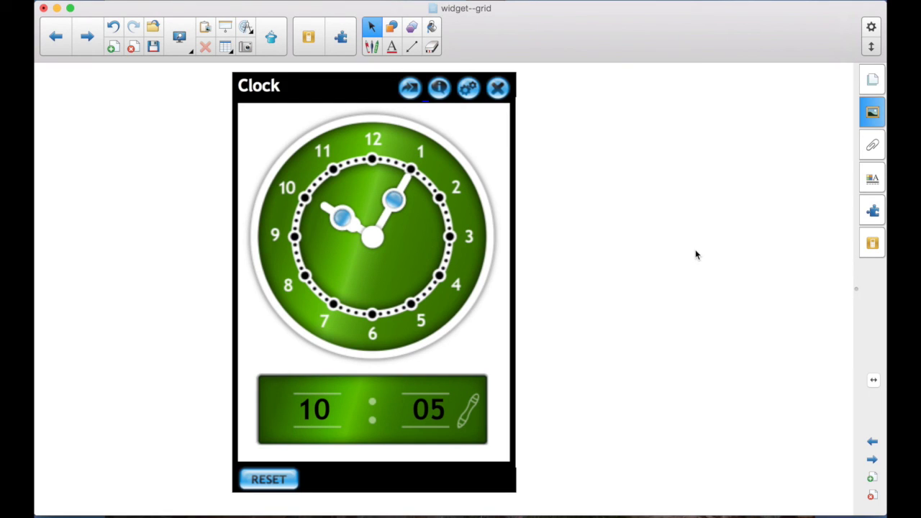